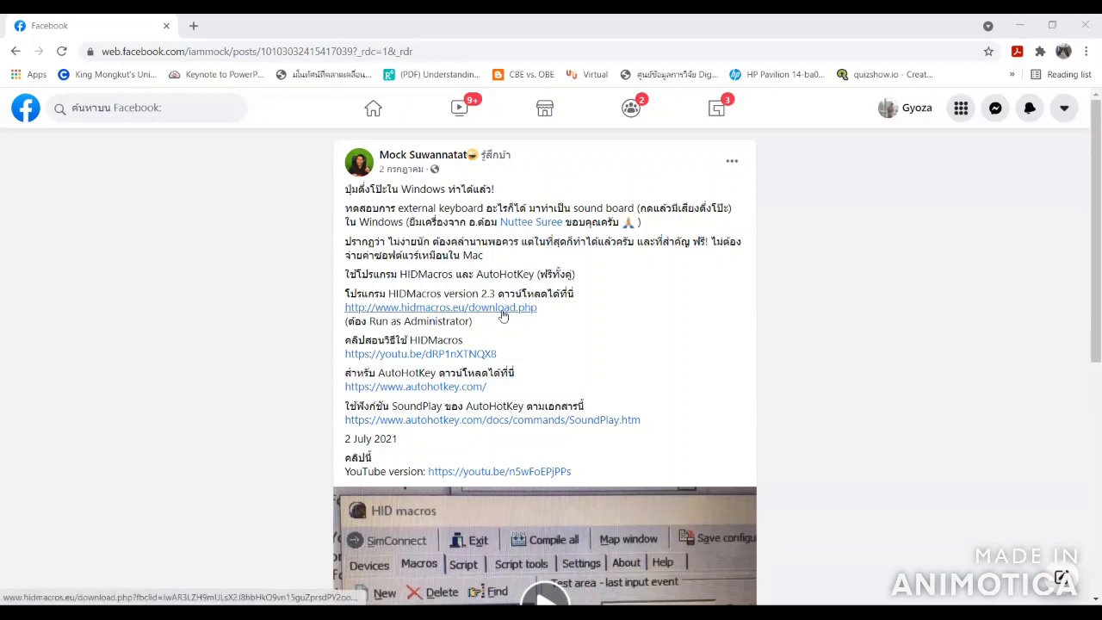
- Download HidMacros version 2.3 through the link in the Facebook post and open HidMacros.zip, dismissing the licence reminder
{"action": "left_click", "coordinate": [504, 316]}
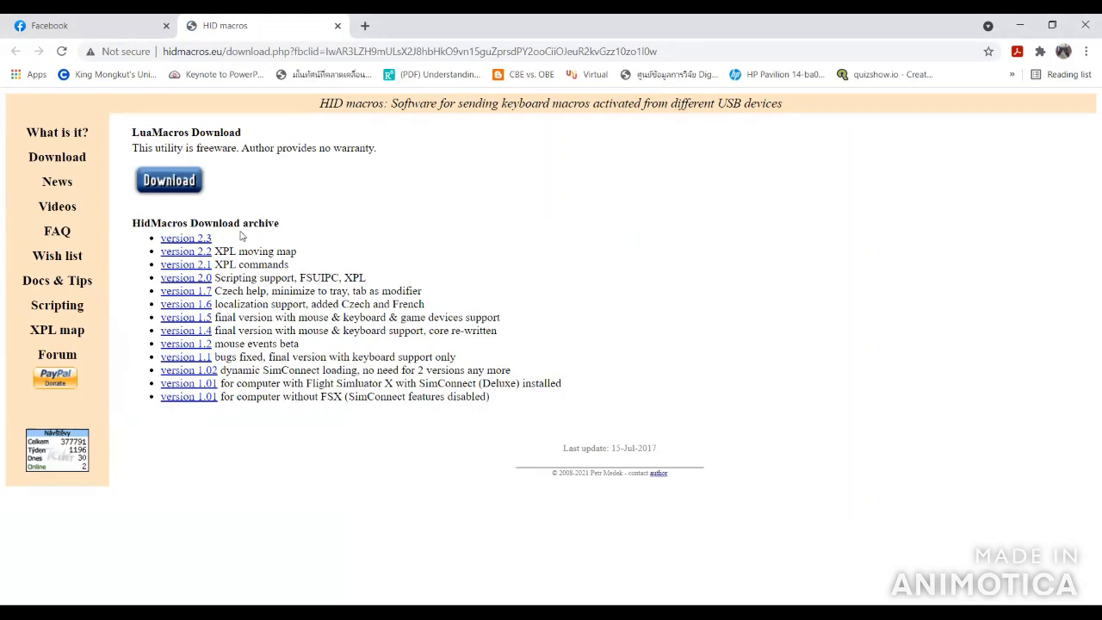
{"action": "left_click", "coordinate": [206, 241]}
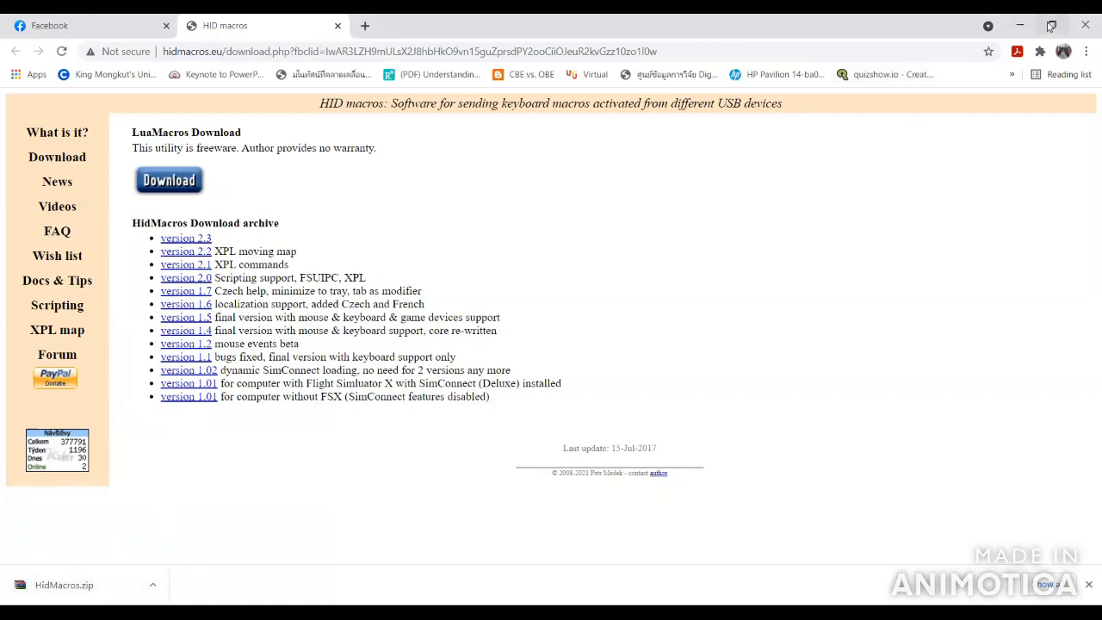
{"action": "left_click", "coordinate": [83, 573]}
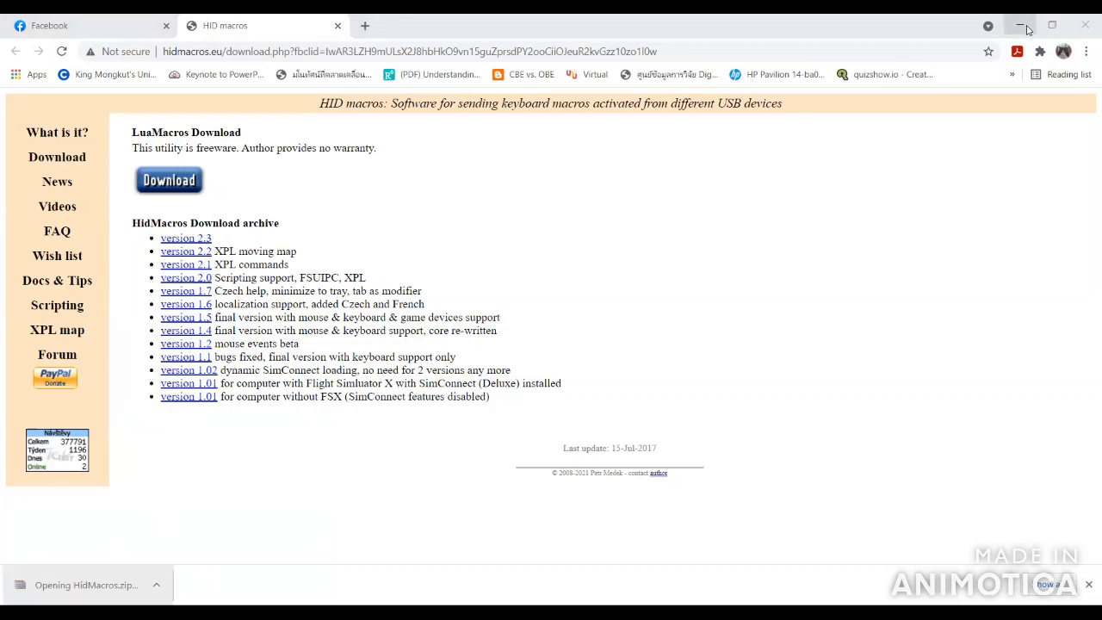
{"action": "left_click", "coordinate": [1024, 29]}
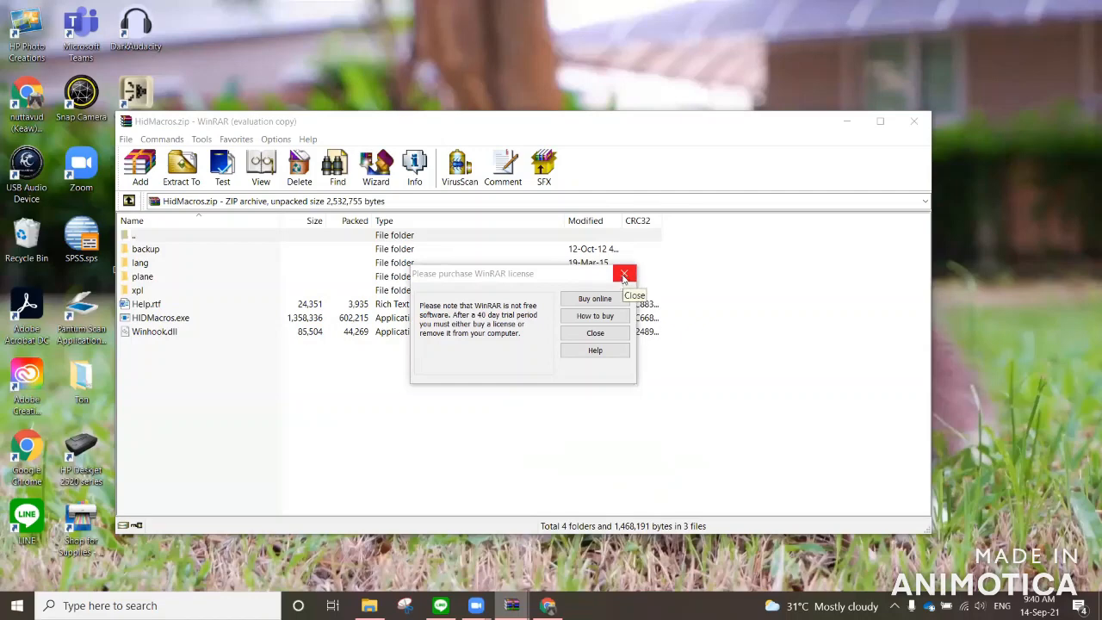
{"action": "left_click", "coordinate": [624, 275]}
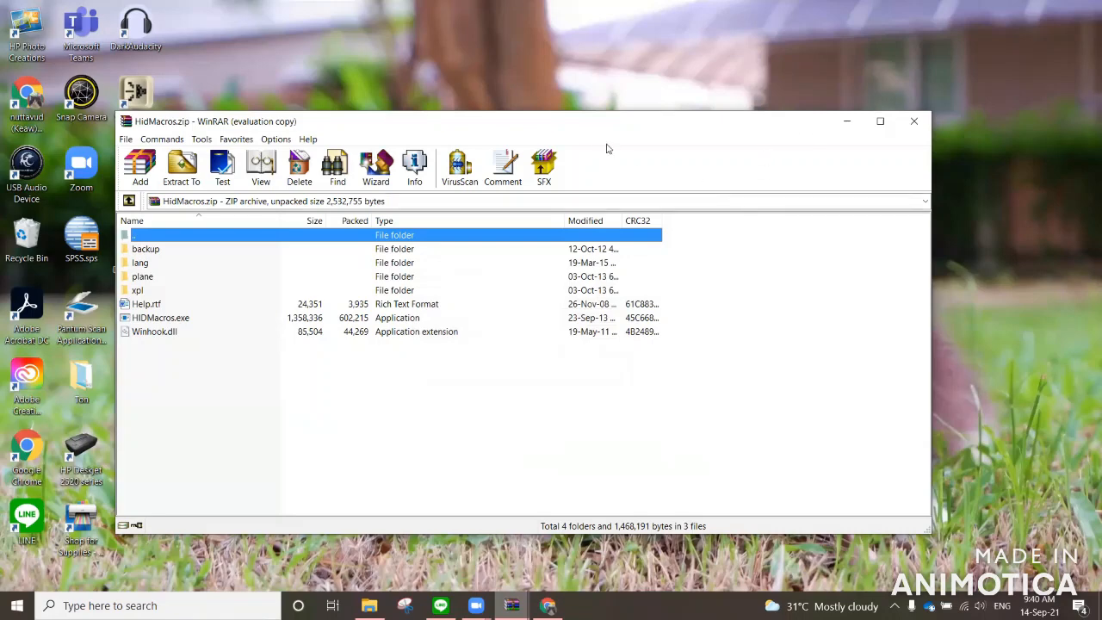
- Move the archive window out of the way and create a new desktop folder named HID
{"action": "left_click_drag", "start_coordinate": [566, 129], "coordinate": [569, 229]}
{"action": "right_click", "coordinate": [482, 145]}
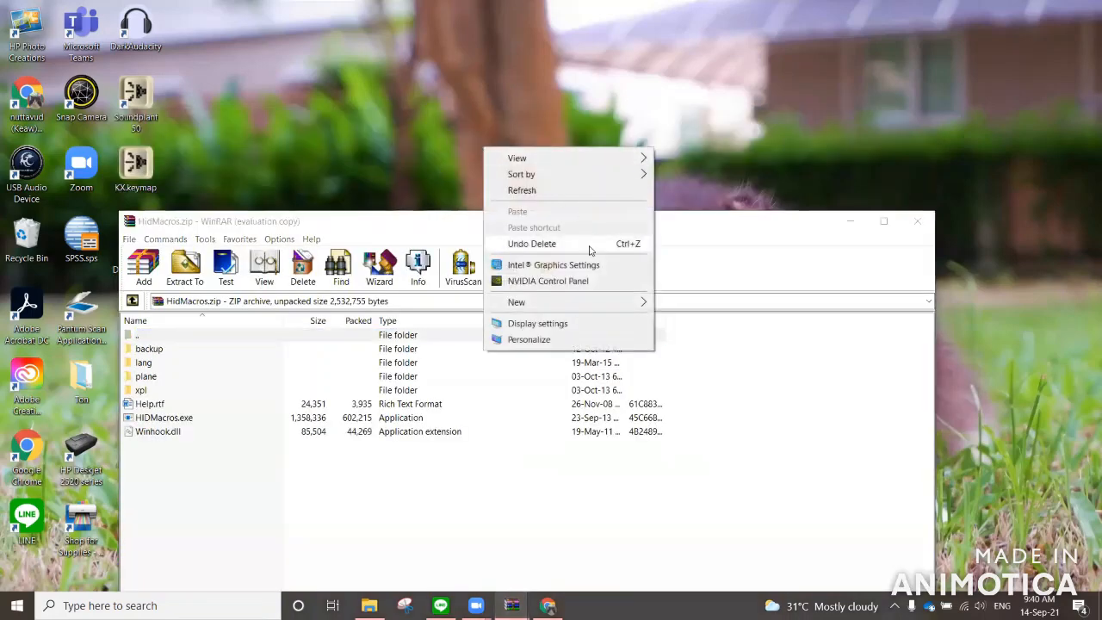
{"action": "mouse_move", "coordinate": [590, 302]}
{"action": "left_click", "coordinate": [680, 302]}
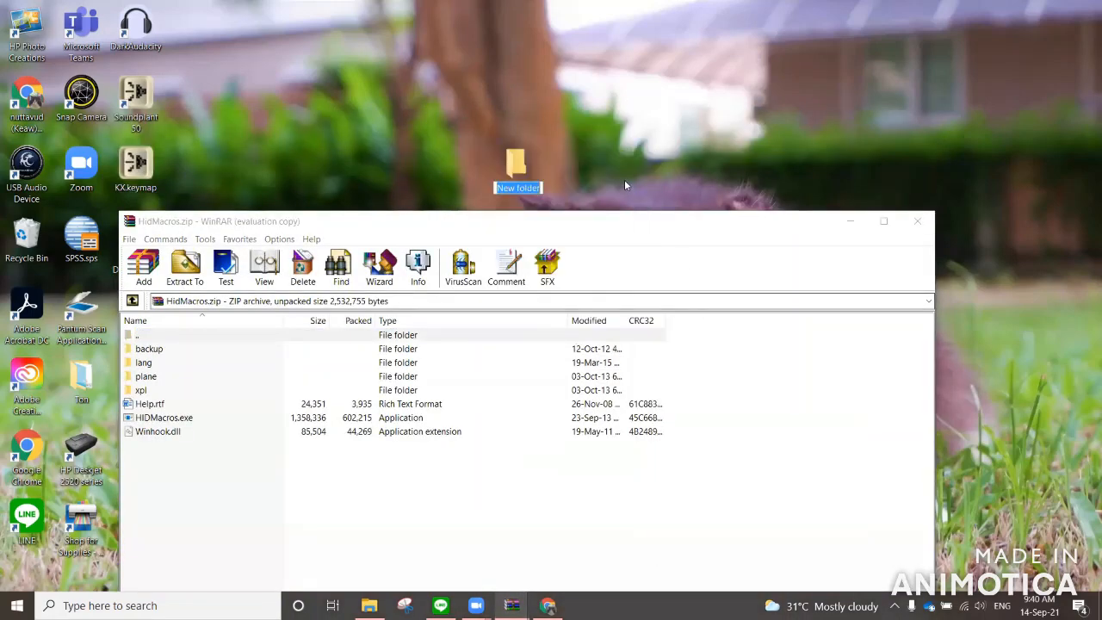
{"action": "type", "text": "HID"}
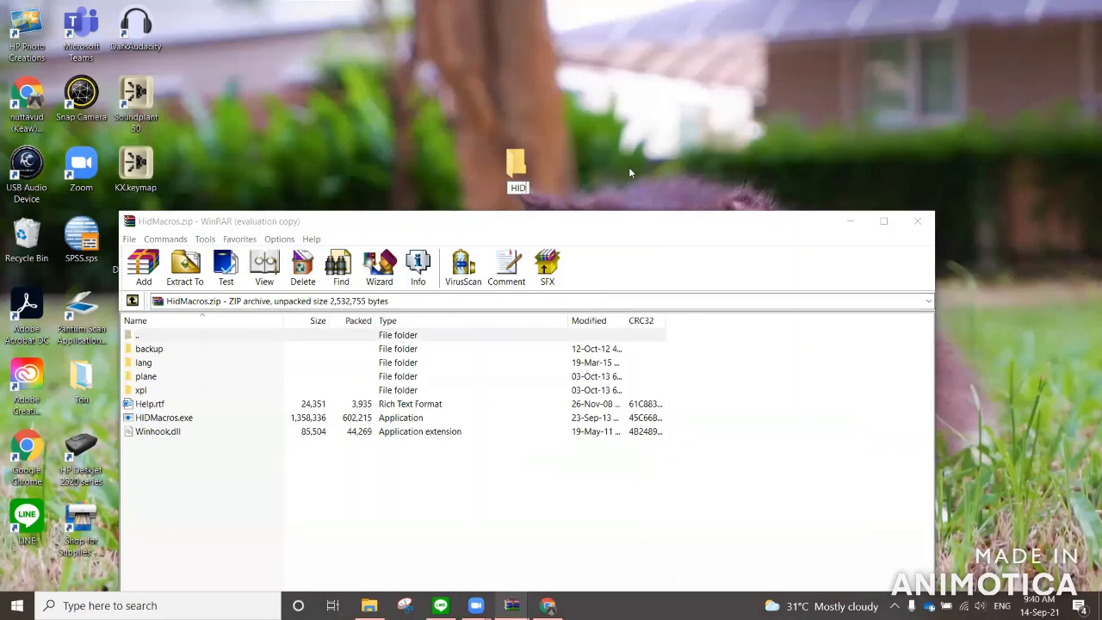
{"action": "key", "text": "Return"}
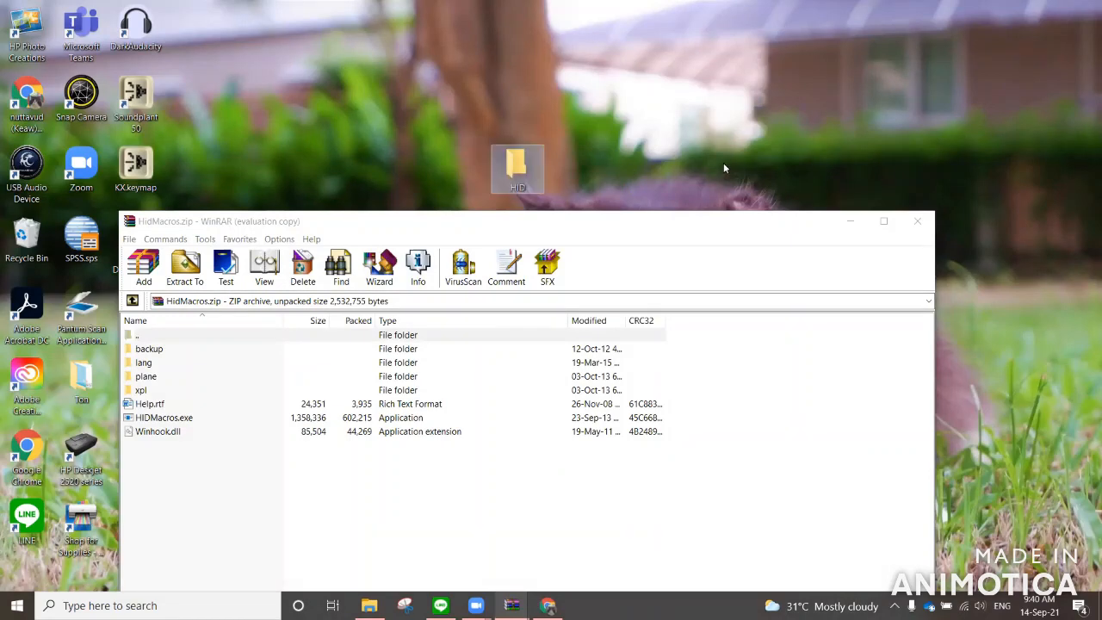
- Extract all files of the HidMacros archive into the HID folder and line the folder up with the other desktop icons
{"action": "left_click_drag", "start_coordinate": [242, 471], "coordinate": [520, 177]}
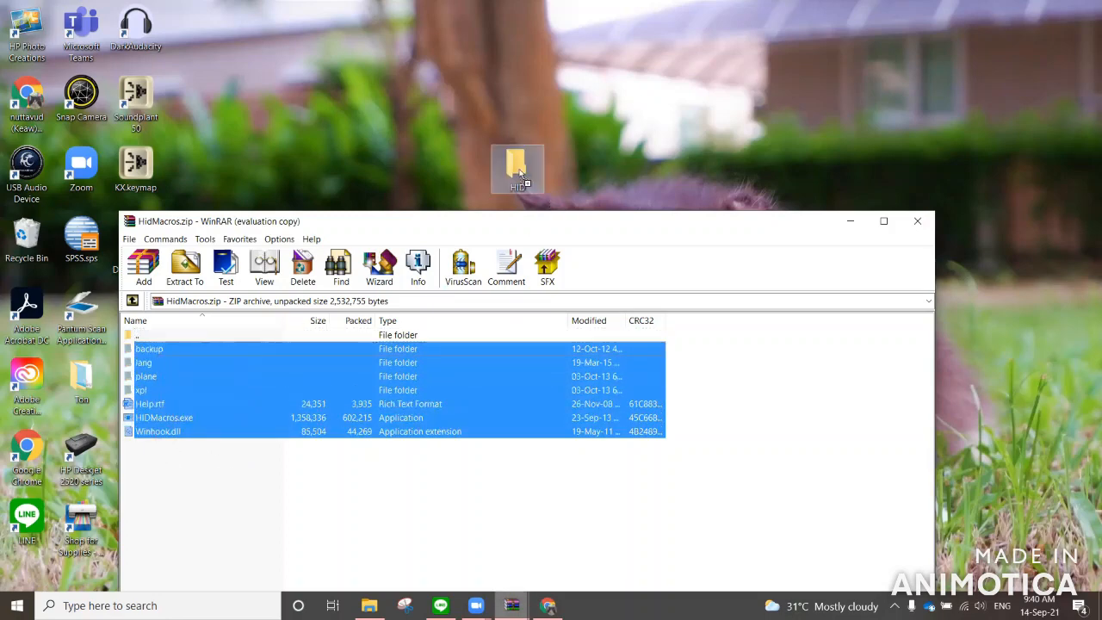
{"action": "left_click_drag", "start_coordinate": [521, 176], "coordinate": [523, 174]}
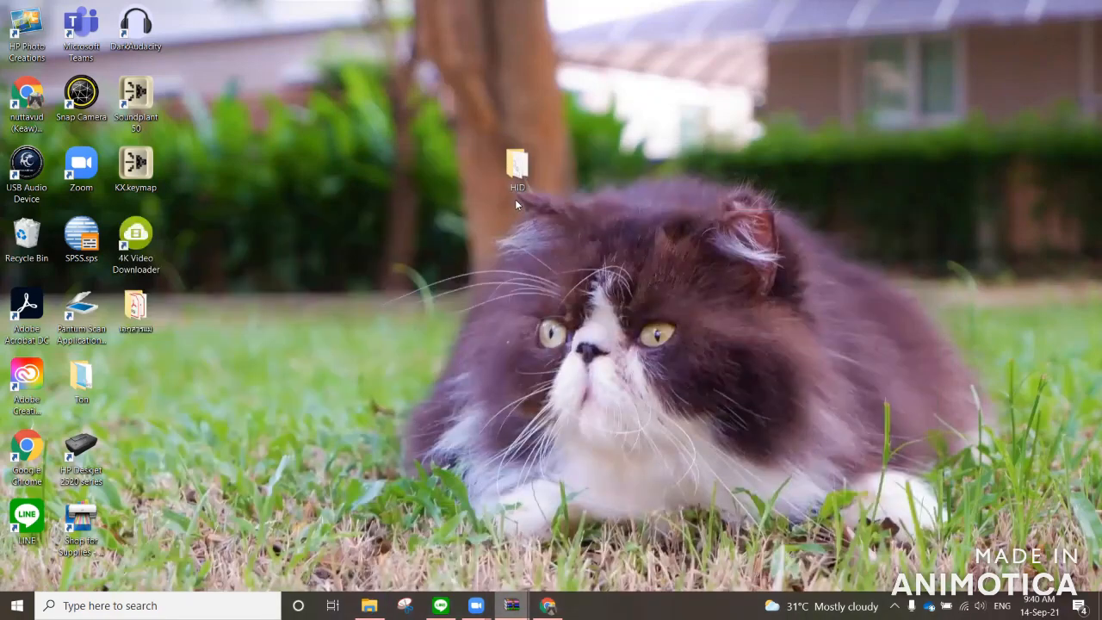
{"action": "left_click_drag", "start_coordinate": [517, 172], "coordinate": [138, 390]}
- Open the HID folder, run HIDMacros.exe as administrator and maximize its window
{"action": "double_click", "coordinate": [138, 390]}
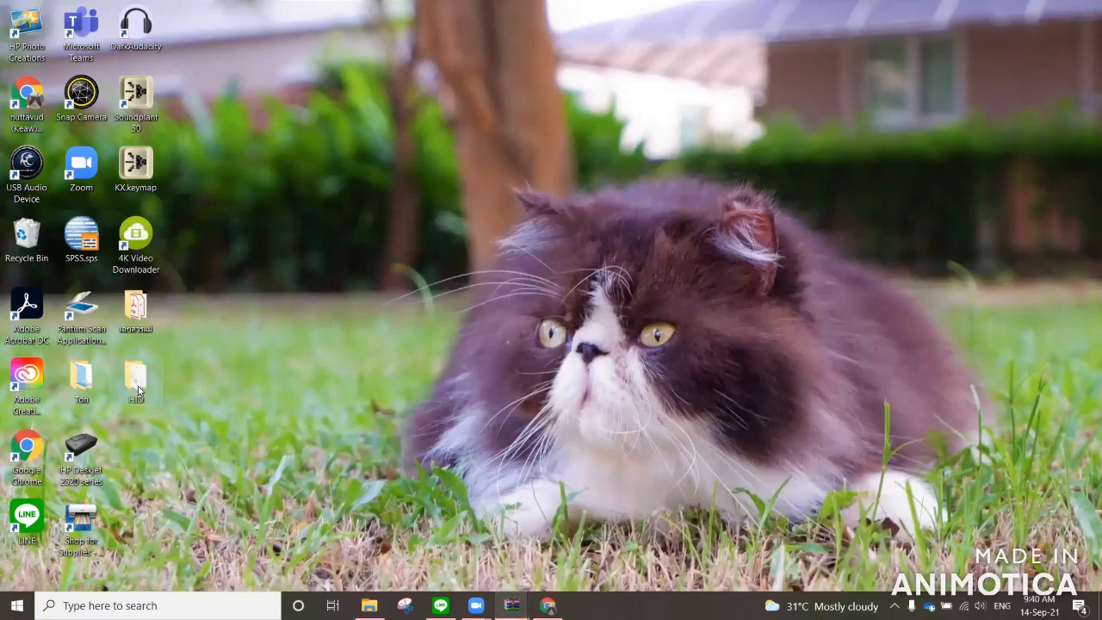
{"action": "right_click", "coordinate": [356, 295]}
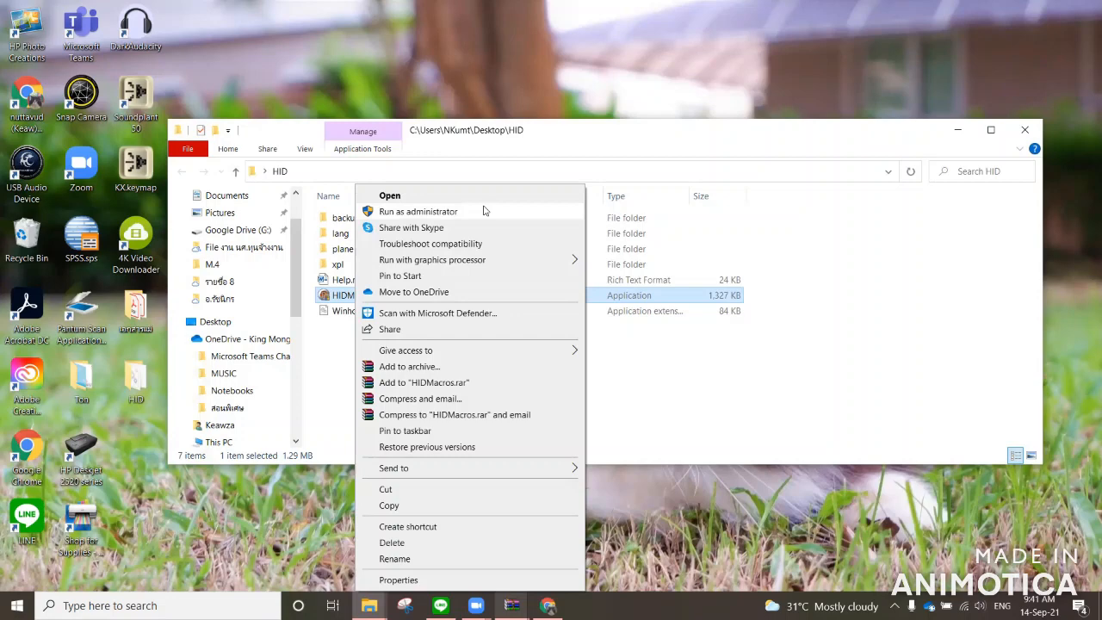
{"action": "left_click", "coordinate": [484, 211]}
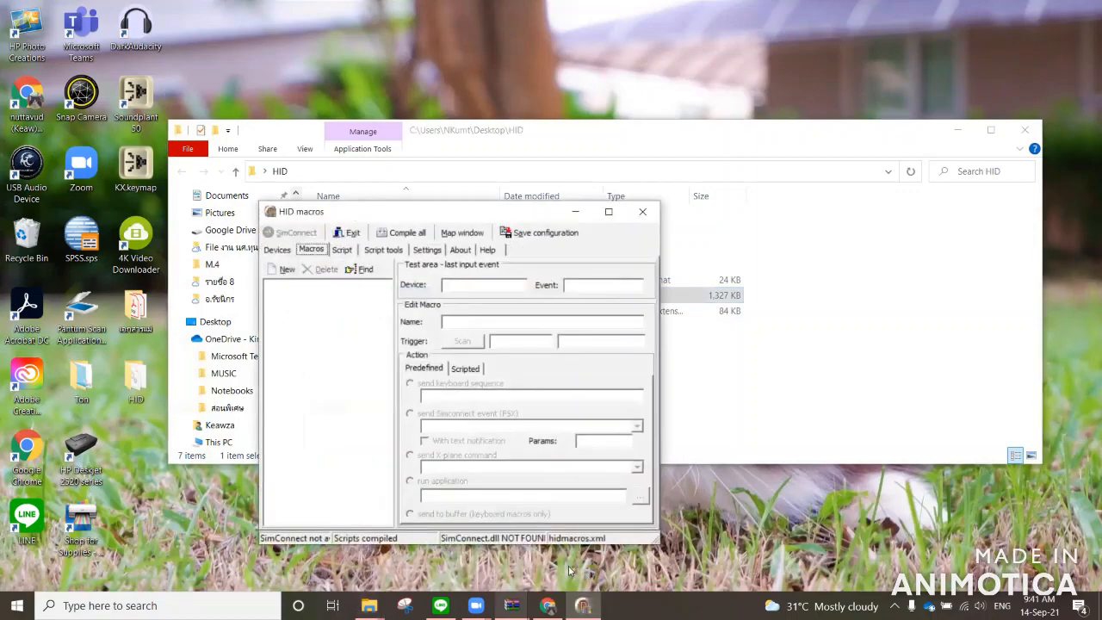
{"action": "left_click", "coordinate": [608, 212]}
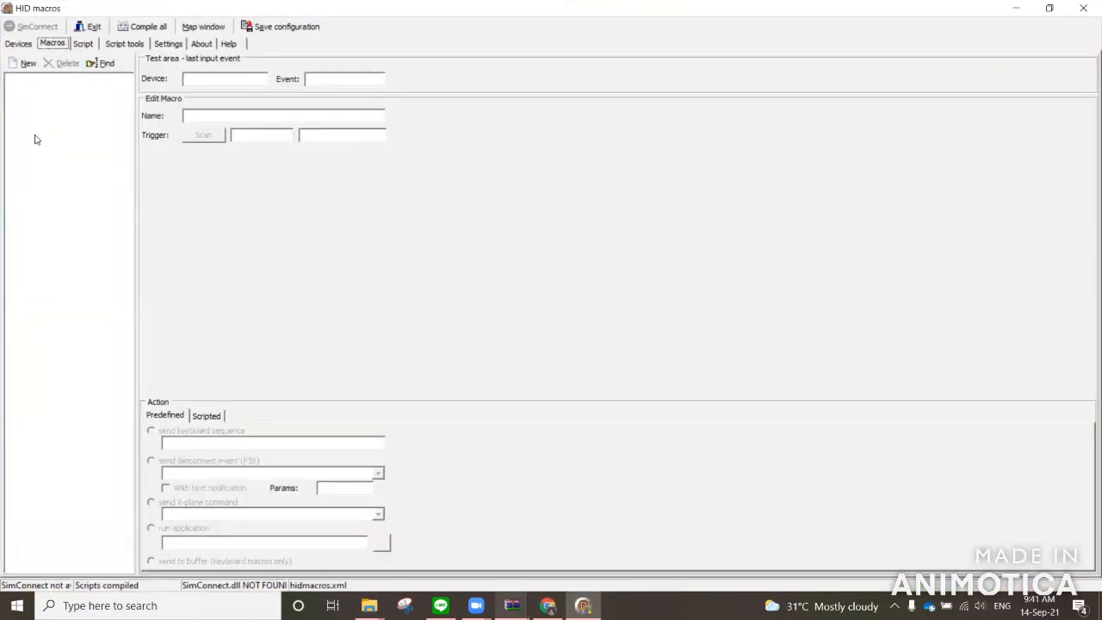
- Create a new macro named Opening and scan the numeric keypad 1 key as its trigger
{"action": "left_click", "coordinate": [29, 65]}
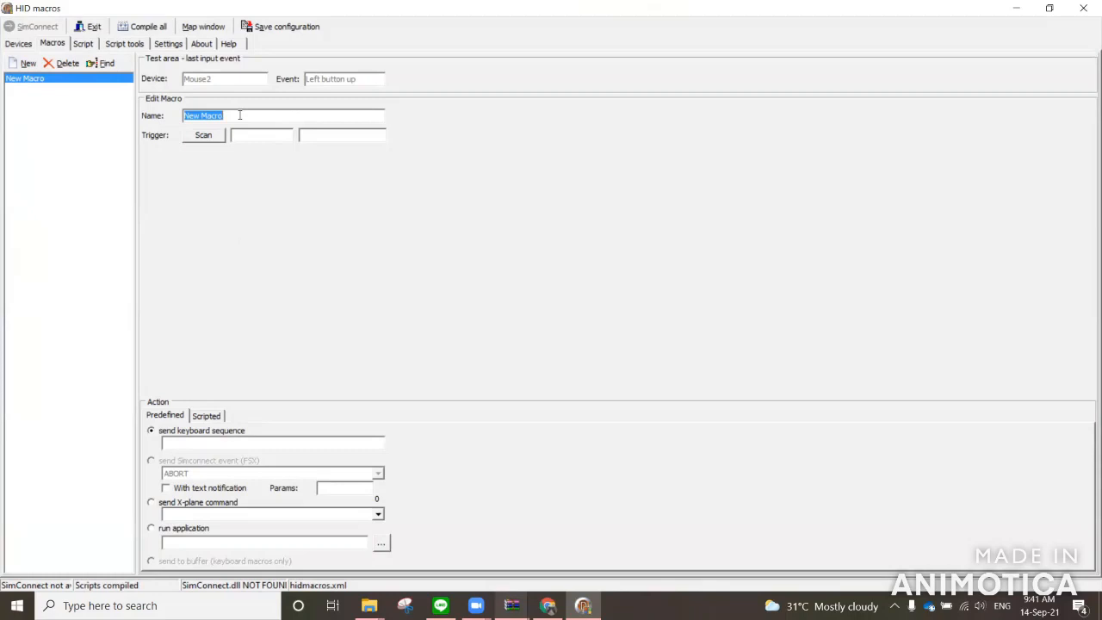
{"action": "type", "text": "Opening"}
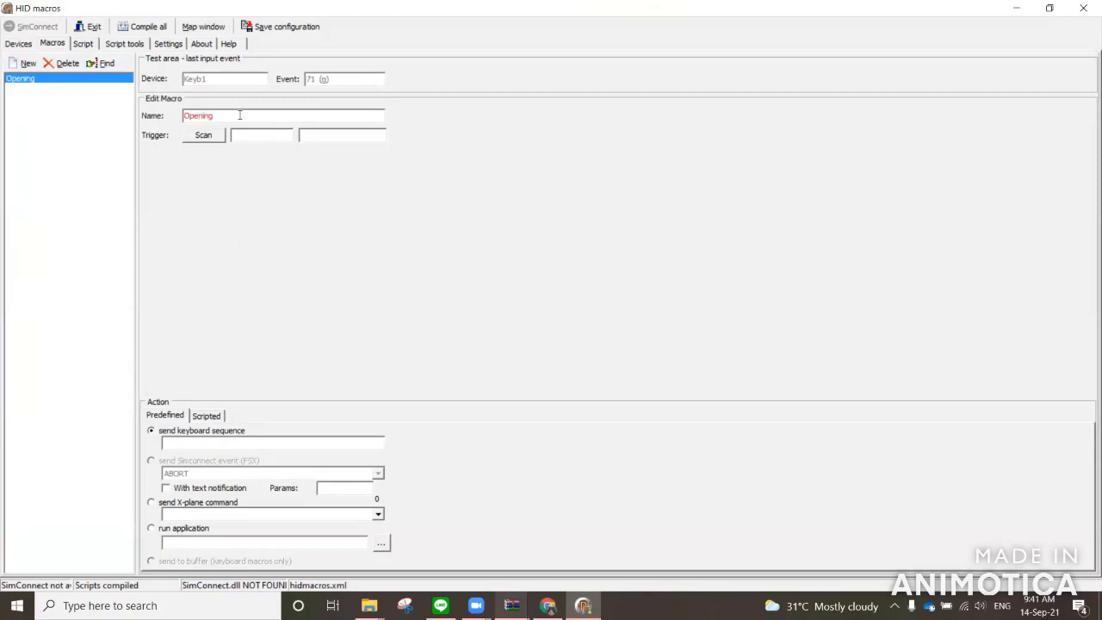
{"action": "left_click", "coordinate": [204, 135]}
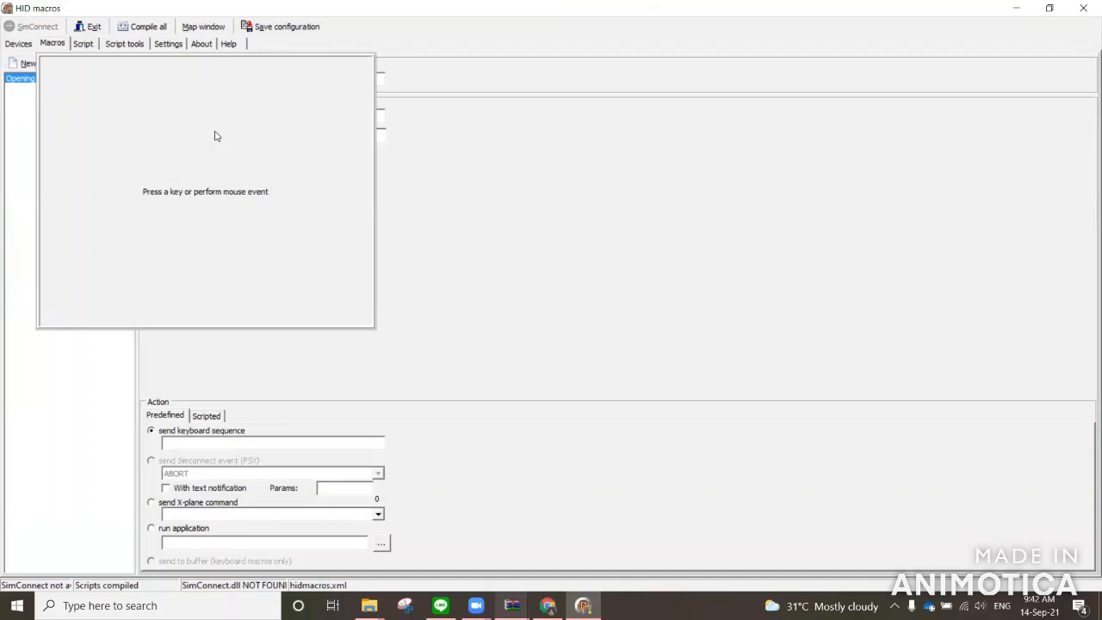
{"action": "key", "text": "KP_1"}
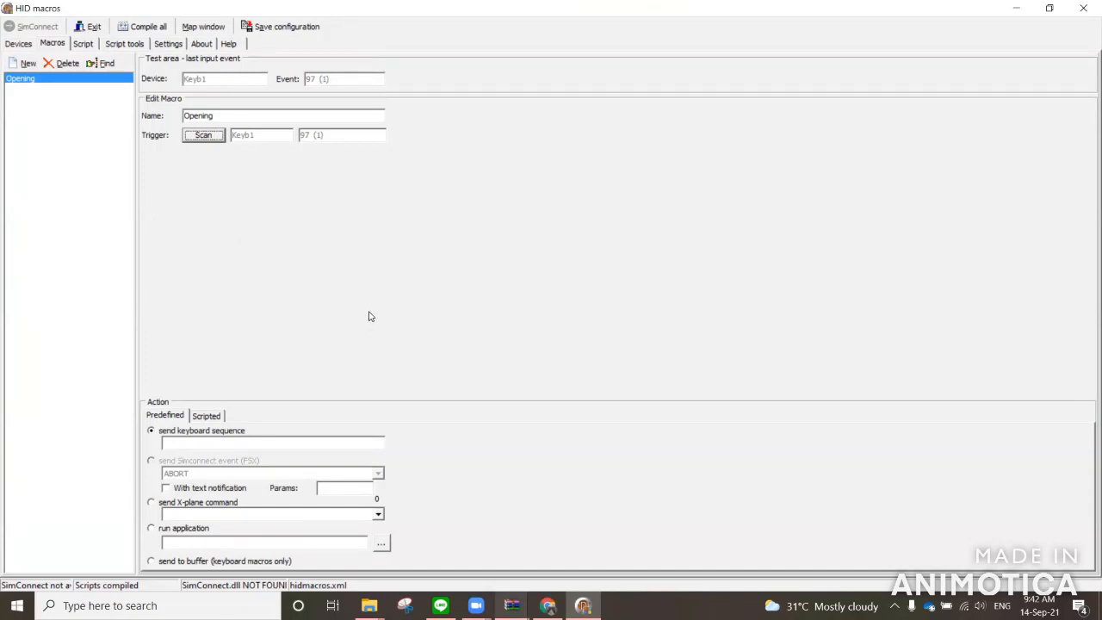
- Set the Opening macro to run 1Opening.WAV from the Sound Effect folder, showing all file types, and save the configuration
{"action": "left_click", "coordinate": [151, 529]}
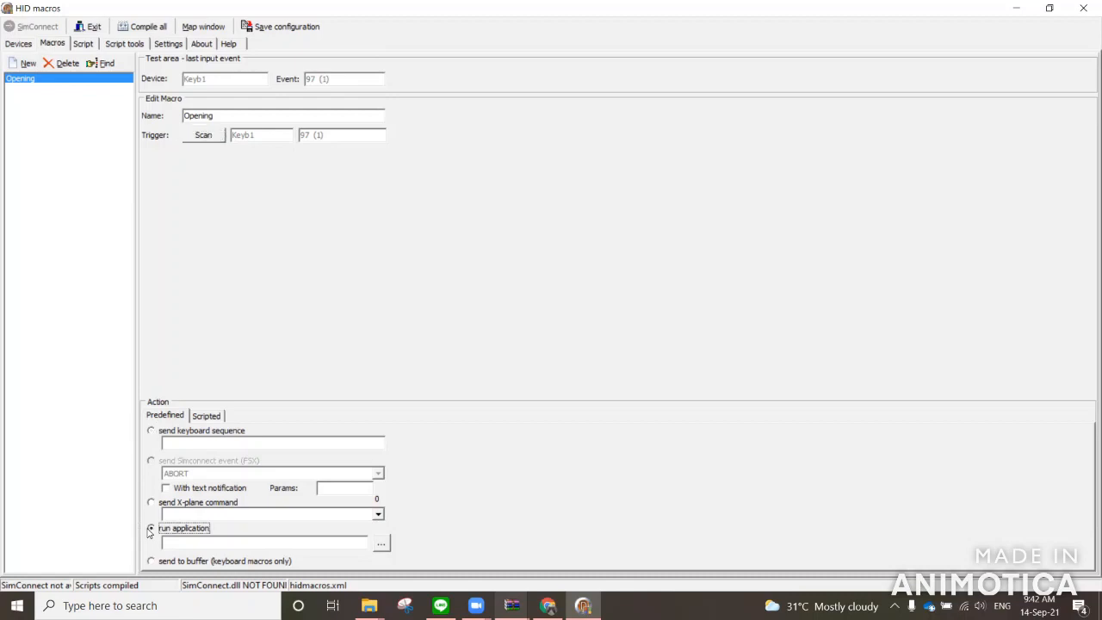
{"action": "mouse_move", "coordinate": [511, 605]}
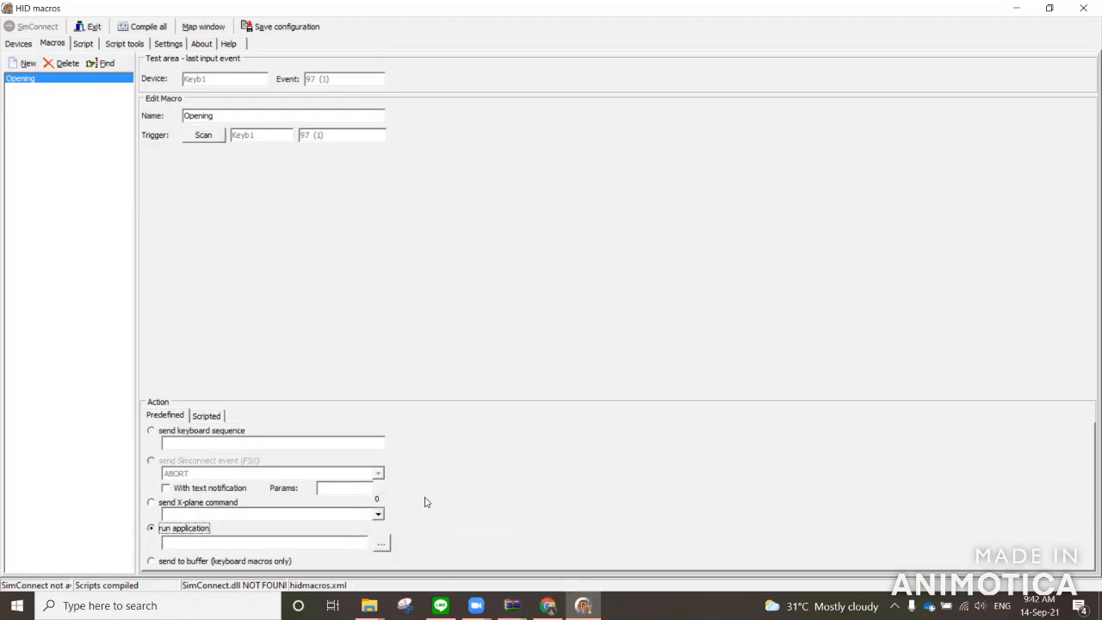
{"action": "left_click", "coordinate": [383, 546]}
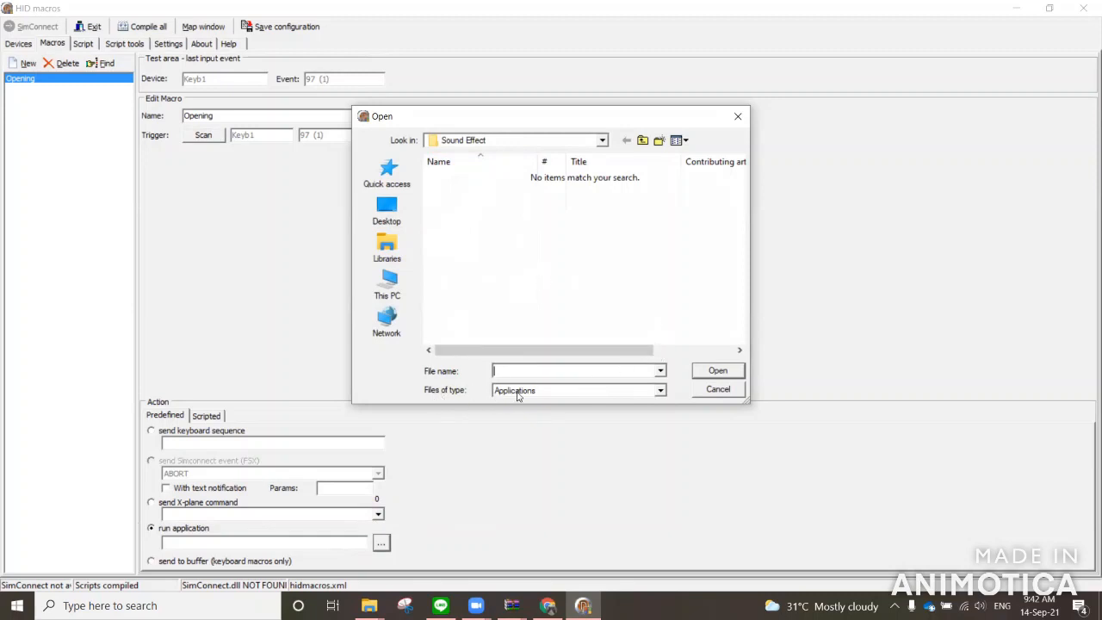
{"action": "left_click", "coordinate": [658, 392]}
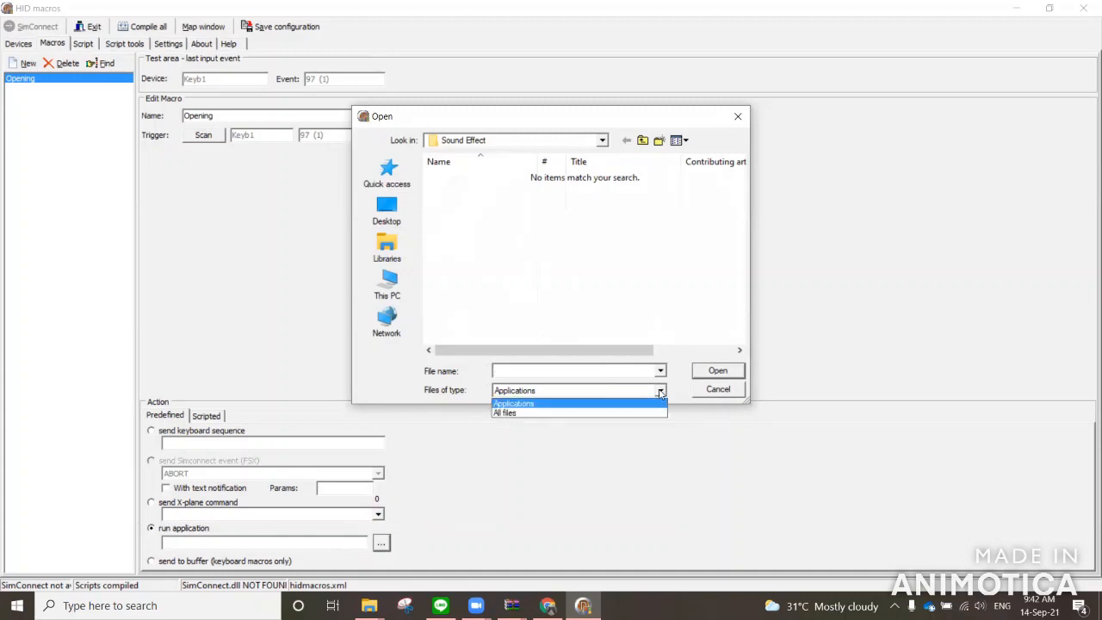
{"action": "left_click", "coordinate": [600, 414]}
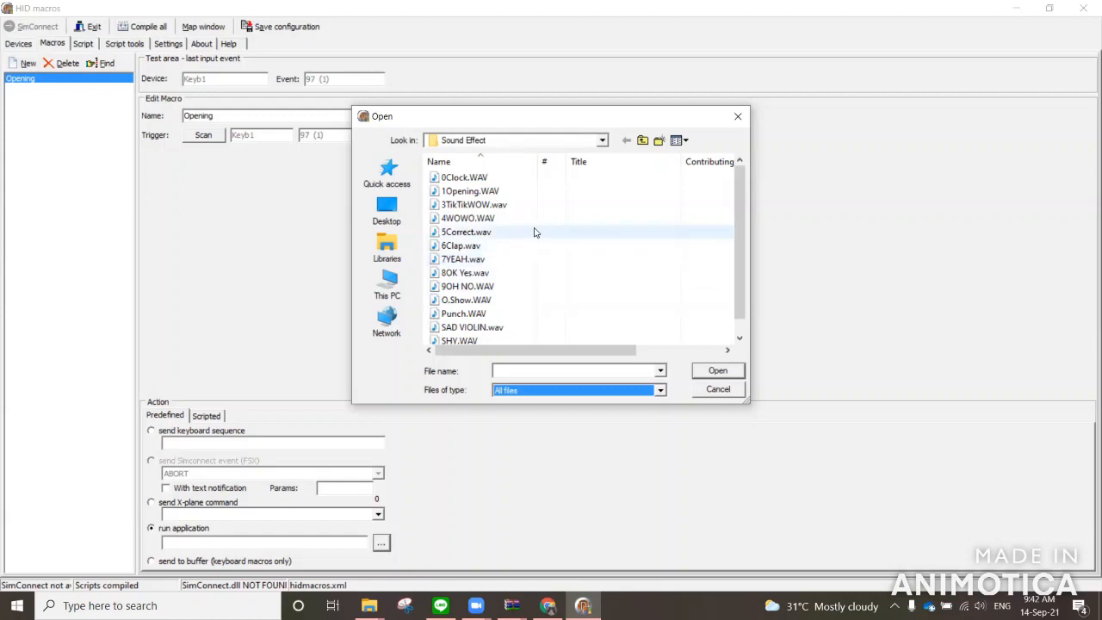
{"action": "double_click", "coordinate": [503, 191]}
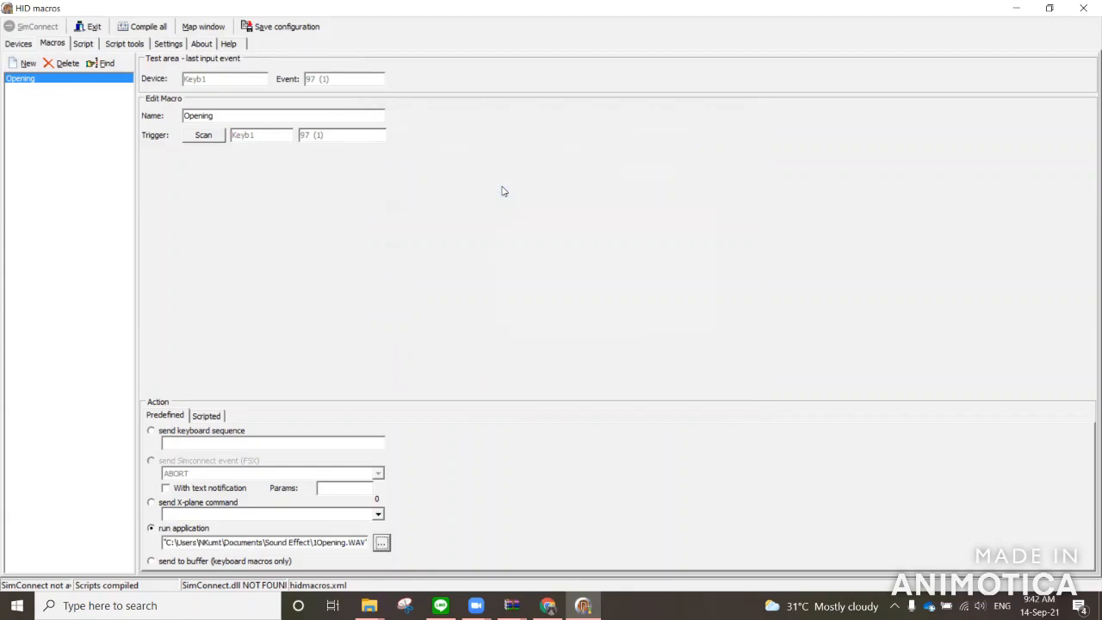
{"action": "left_click", "coordinate": [504, 191]}
{"action": "left_click", "coordinate": [296, 31]}
- Switch to the Facebook post in Chrome to try out the Opening macro, and return to HID macros
{"action": "left_click", "coordinate": [548, 605]}
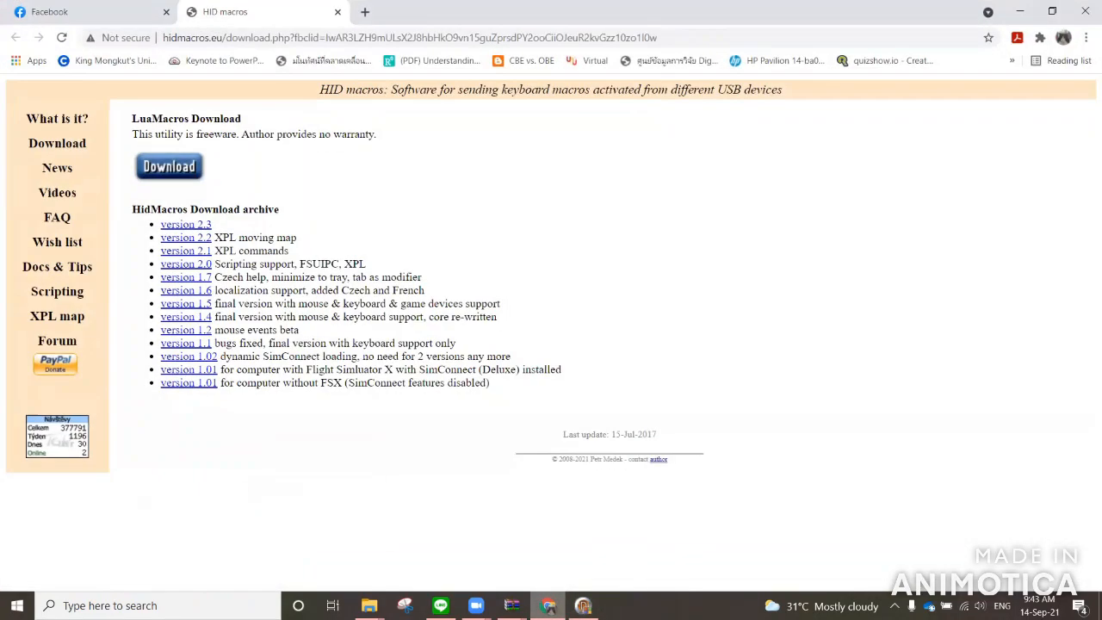
{"action": "left_click", "coordinate": [82, 10]}
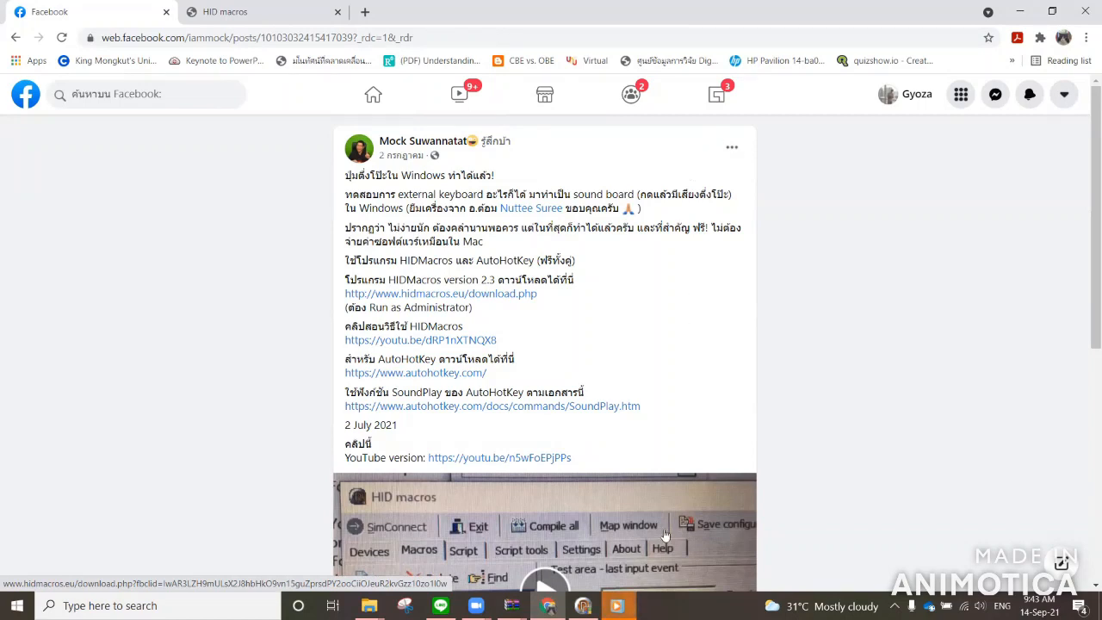
{"action": "left_click", "coordinate": [583, 605]}
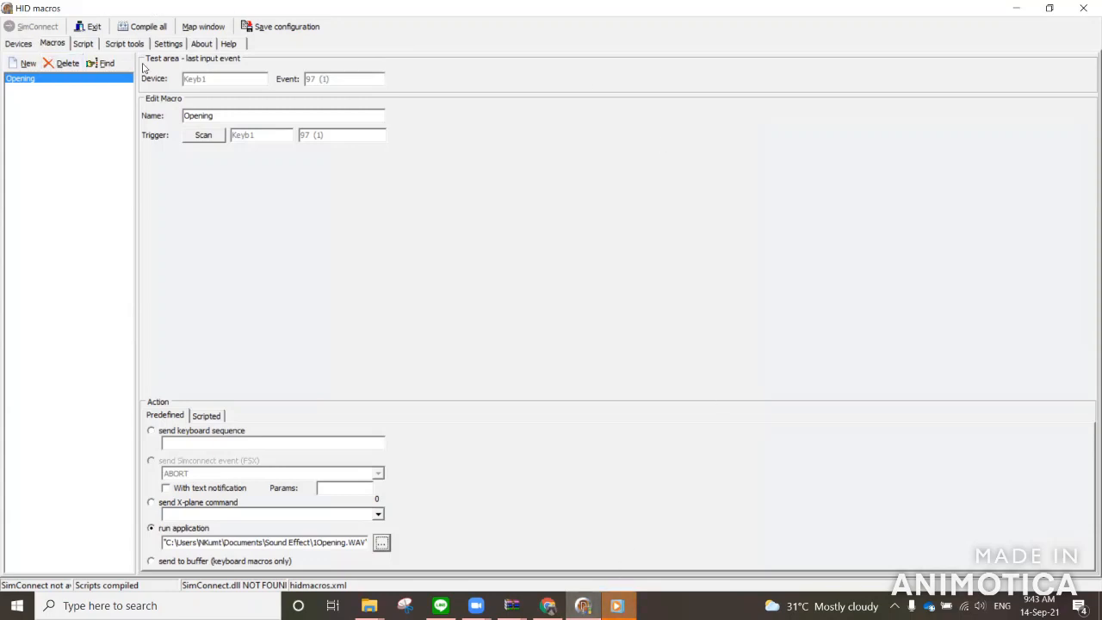
- Add another new macro to the macro list
{"action": "left_click", "coordinate": [25, 64]}
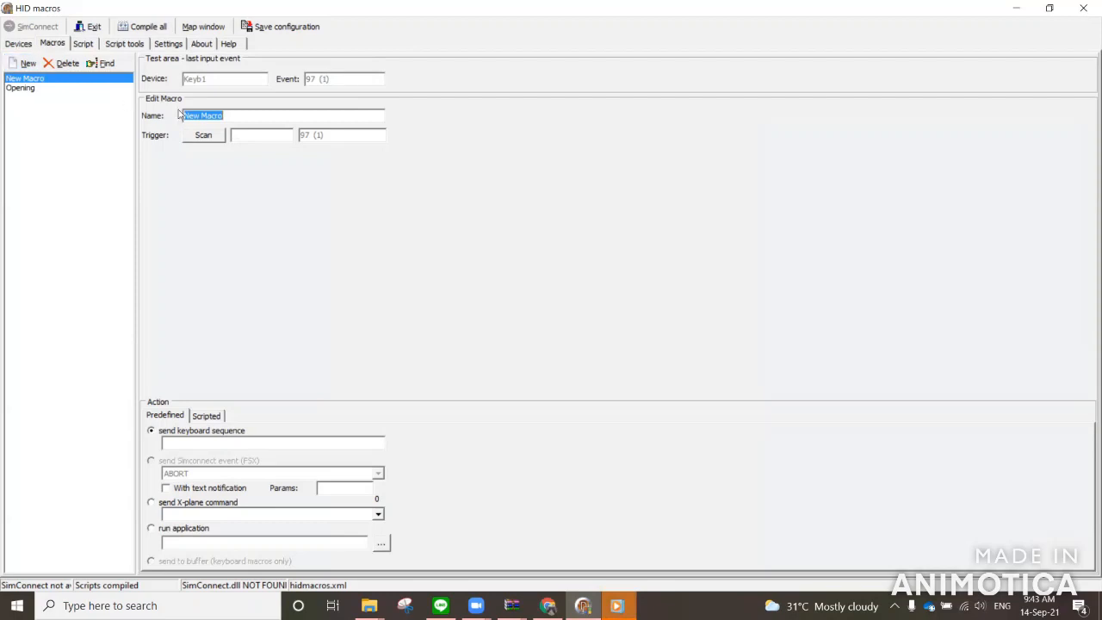